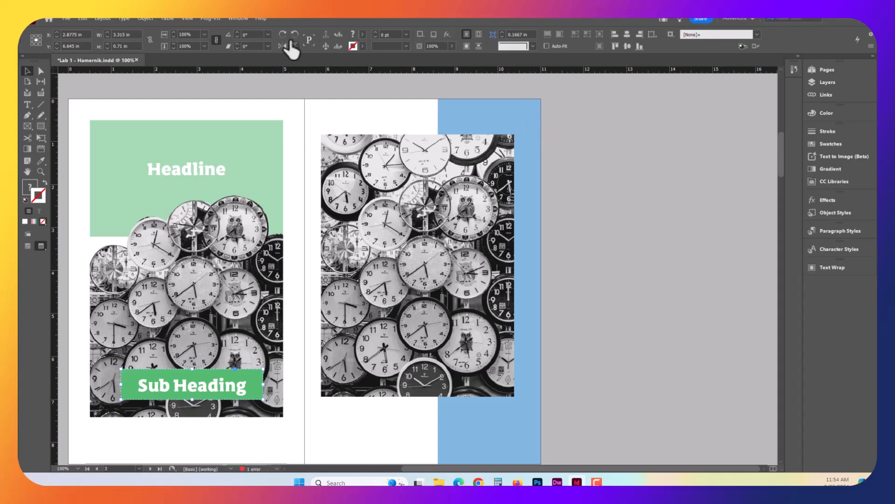
Switch to the Advanced workspace
{"action": "left_click", "coordinate": [240, 19]}
{"action": "mouse_move", "coordinate": [247, 36]}
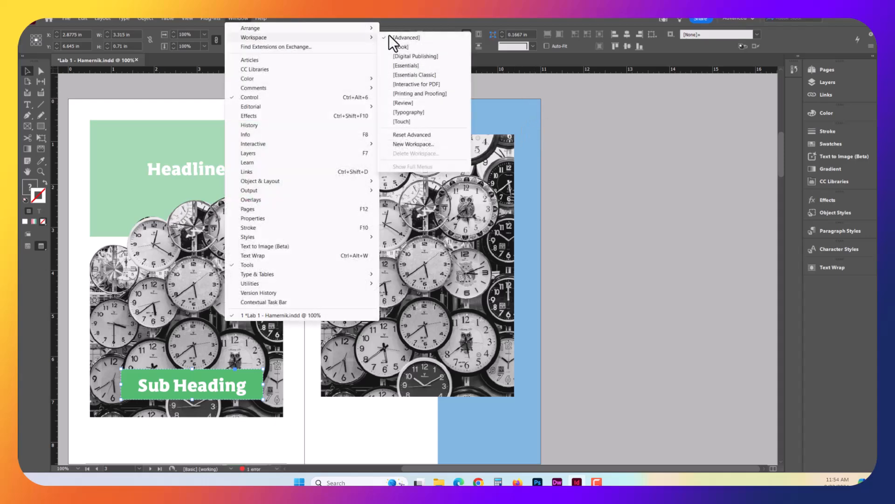
{"action": "left_click", "coordinate": [407, 36]}
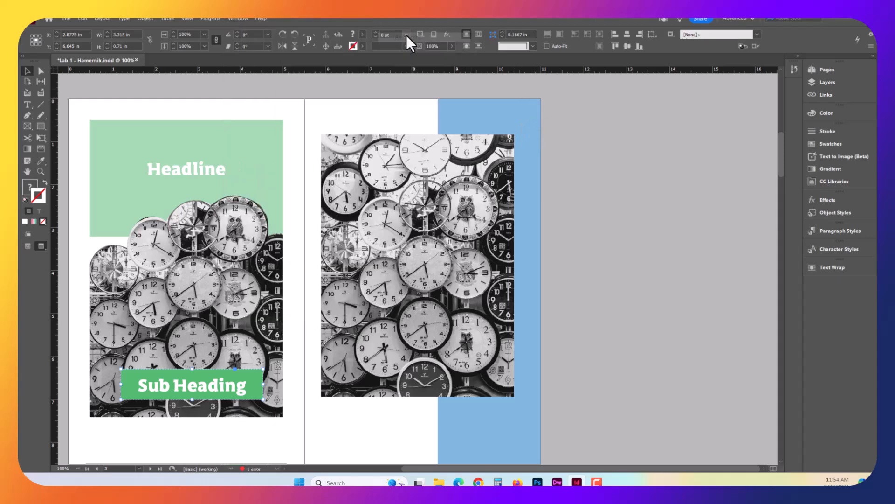
Show the document's pages and look through spreads 4-5, 6-7 and 8-9
{"action": "left_click", "coordinate": [839, 69]}
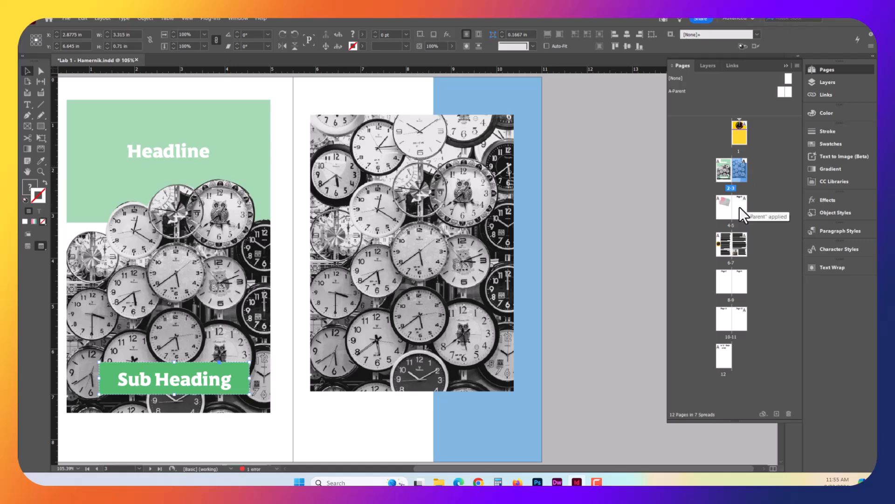
{"action": "double_click", "coordinate": [738, 206]}
{"action": "double_click", "coordinate": [737, 246]}
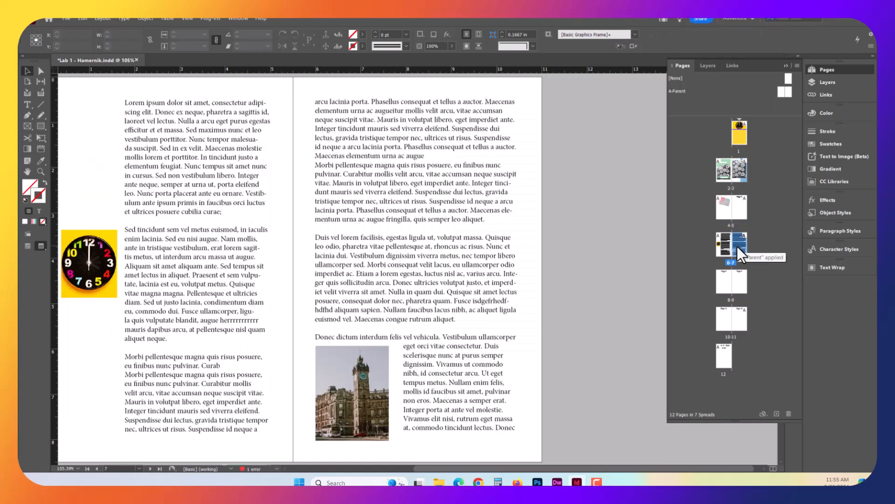
{"action": "double_click", "coordinate": [736, 283]}
{"action": "double_click", "coordinate": [722, 281]}
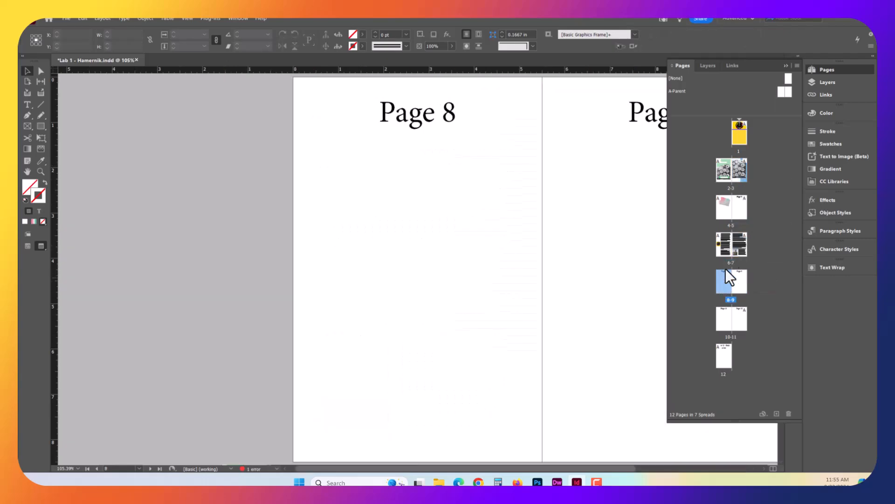
Open the A-Parent spread and view it at 100% zoom
{"action": "left_click", "coordinate": [673, 78]}
{"action": "double_click", "coordinate": [790, 91]}
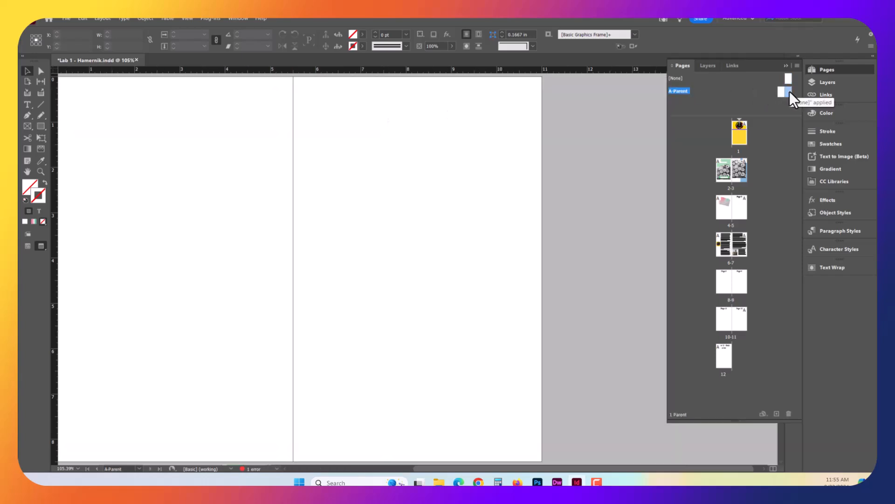
{"action": "key", "text": "space"}
{"action": "left_click_drag", "start_coordinate": [422, 200], "coordinate": [469, 209]}
{"action": "key", "text": "ctrl+1"}
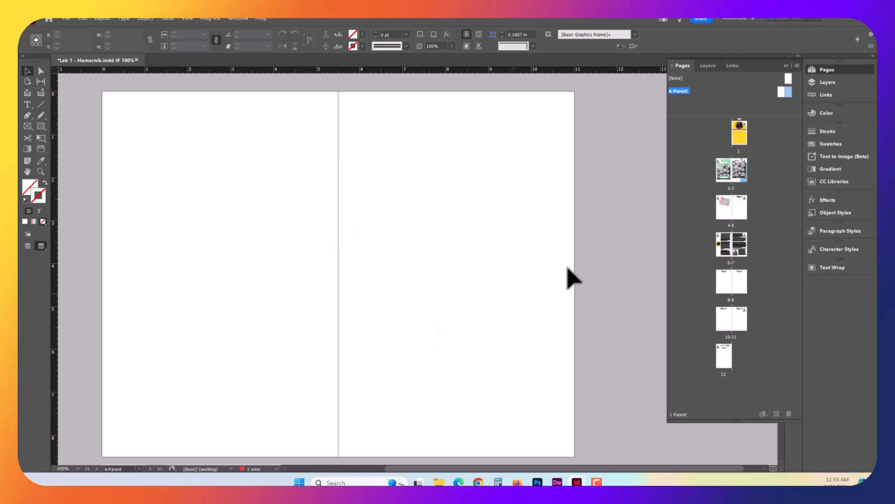
Cut the blue rectangle from page 3 and paste it in place on the A-Parent spread
{"action": "double_click", "coordinate": [740, 169]}
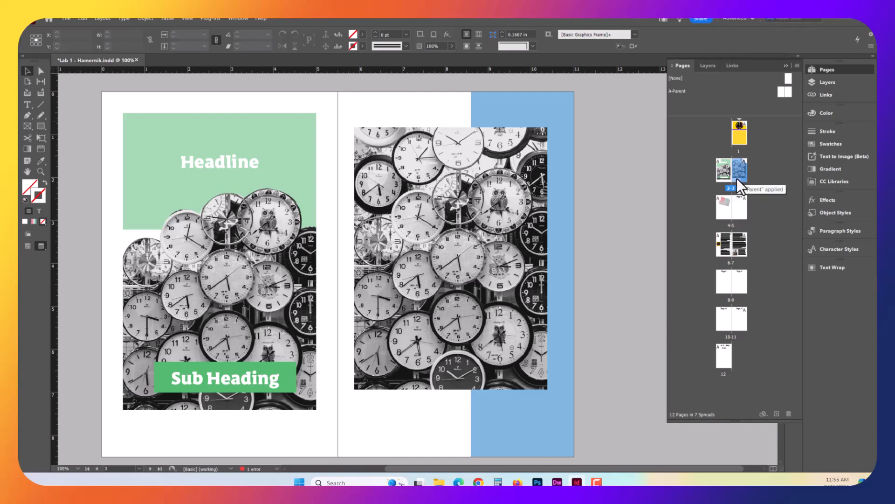
{"action": "left_click", "coordinate": [561, 132]}
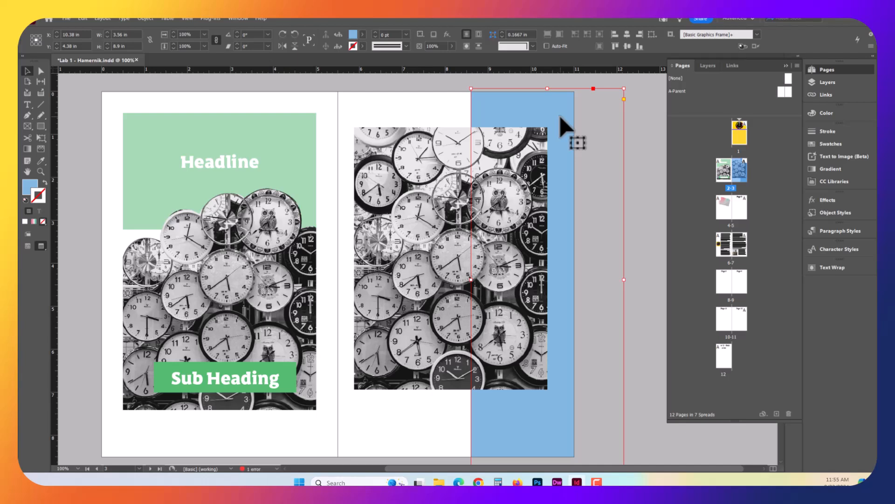
{"action": "key", "text": "Delete"}
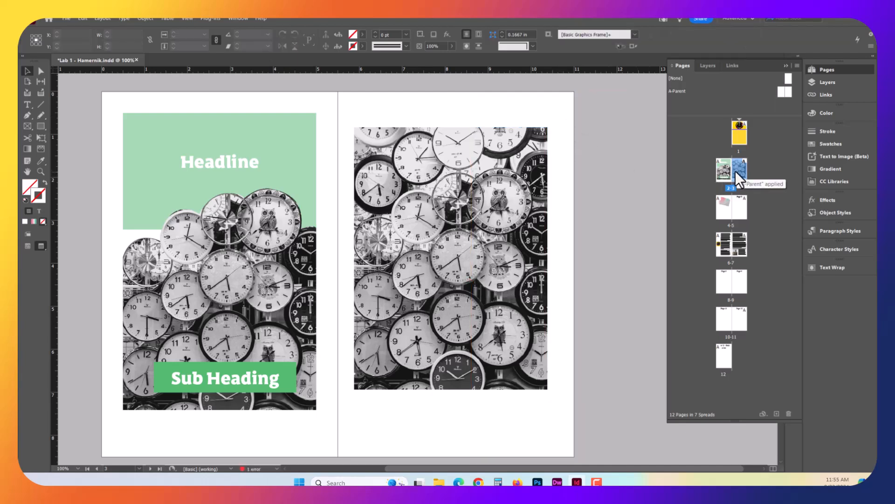
{"action": "left_click", "coordinate": [788, 91]}
{"action": "double_click", "coordinate": [788, 91]}
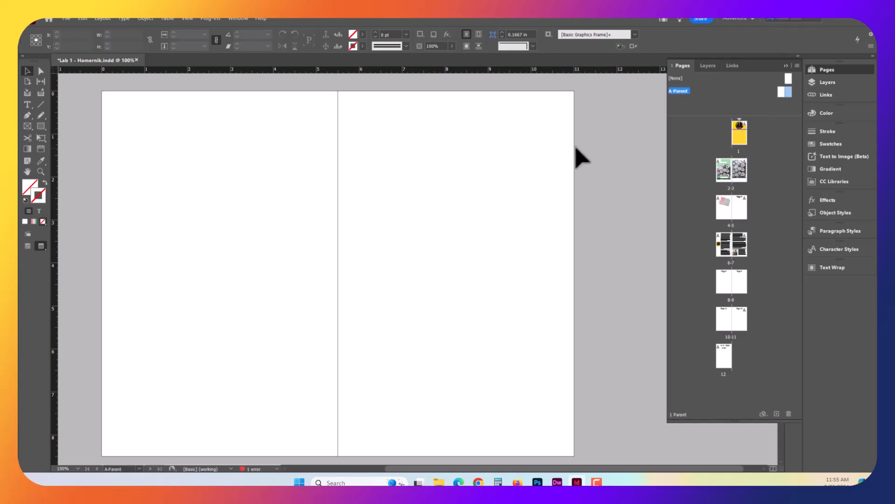
{"action": "left_click", "coordinate": [82, 18]}
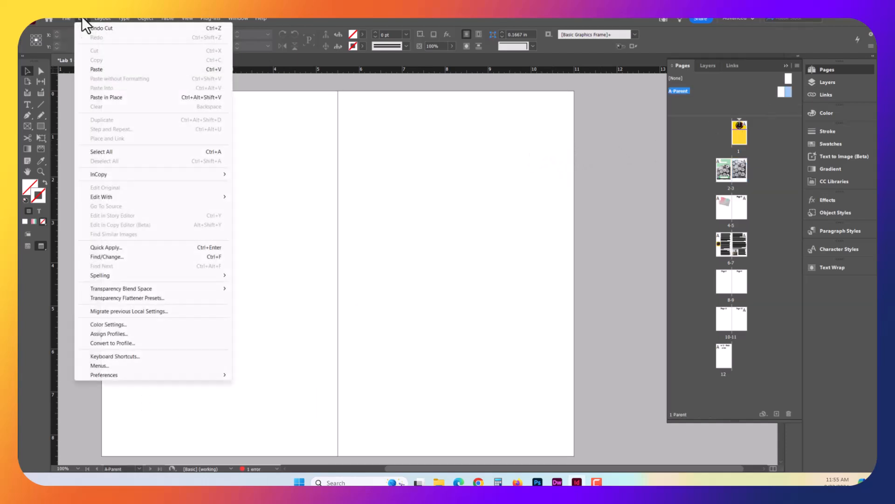
{"action": "left_click", "coordinate": [102, 97]}
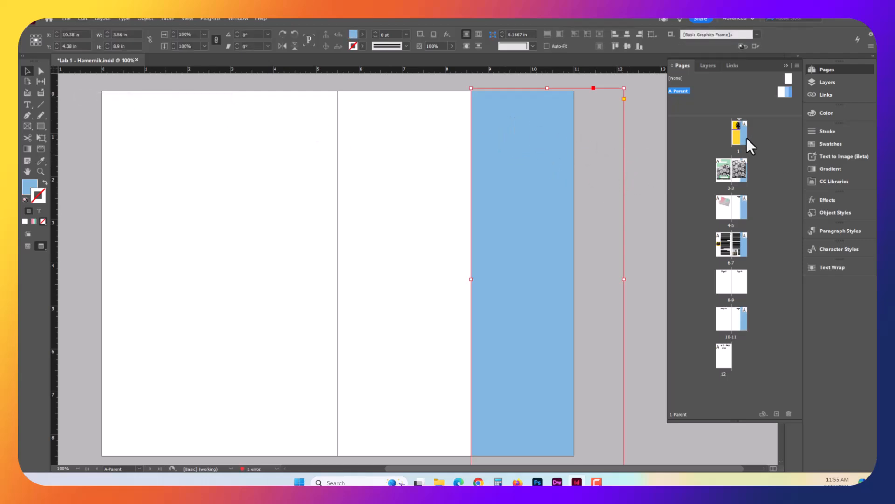
Check whether the parent's blue rectangle appears and can be selected on page 5, and compare with spread 8-9
{"action": "double_click", "coordinate": [736, 198]}
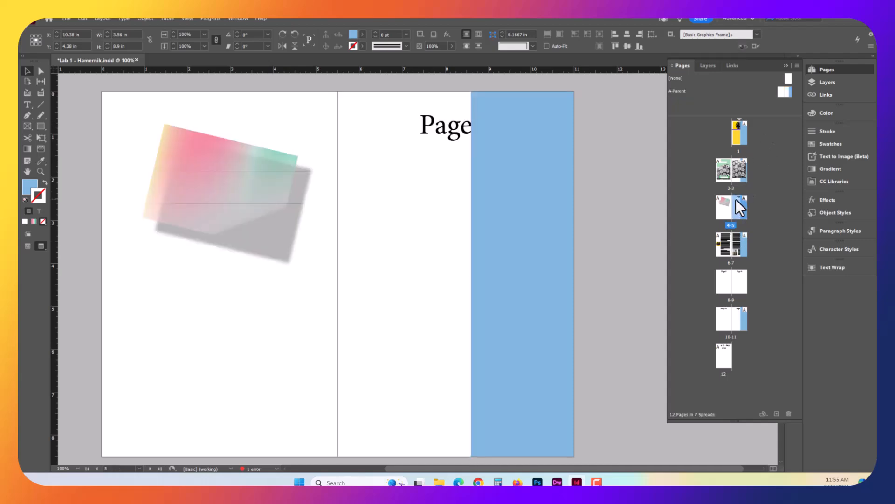
{"action": "left_click", "coordinate": [524, 206]}
{"action": "left_click", "coordinate": [537, 313]}
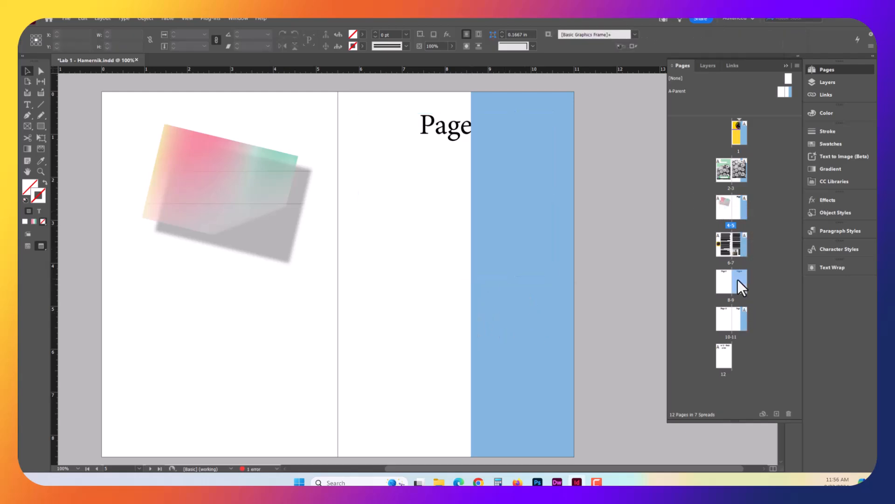
{"action": "left_click", "coordinate": [738, 255]}
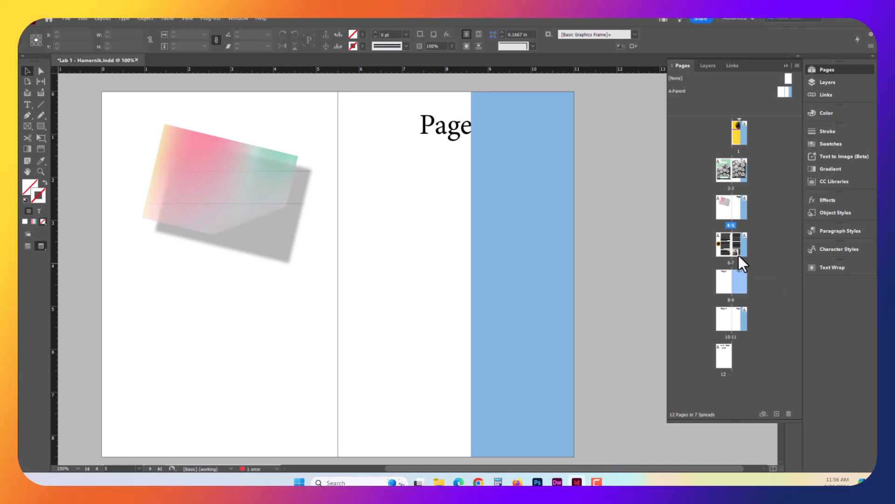
{"action": "double_click", "coordinate": [738, 287]}
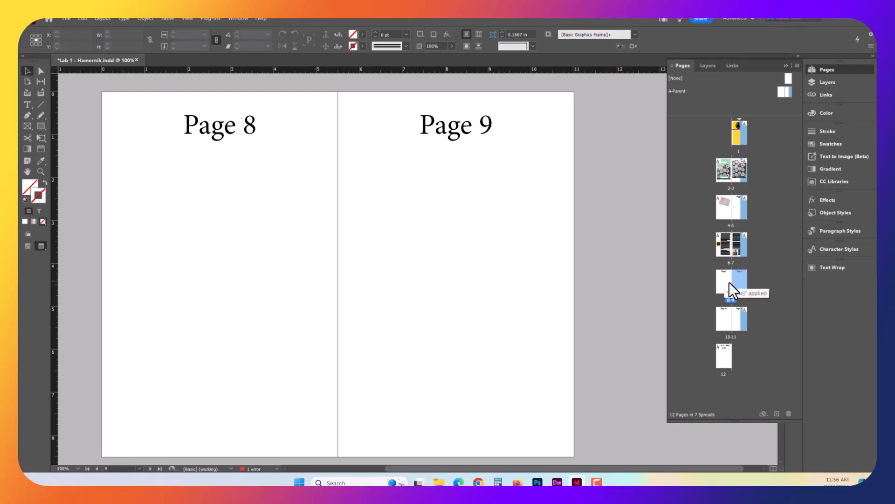
{"action": "left_click", "coordinate": [742, 245]}
{"action": "double_click", "coordinate": [736, 212]}
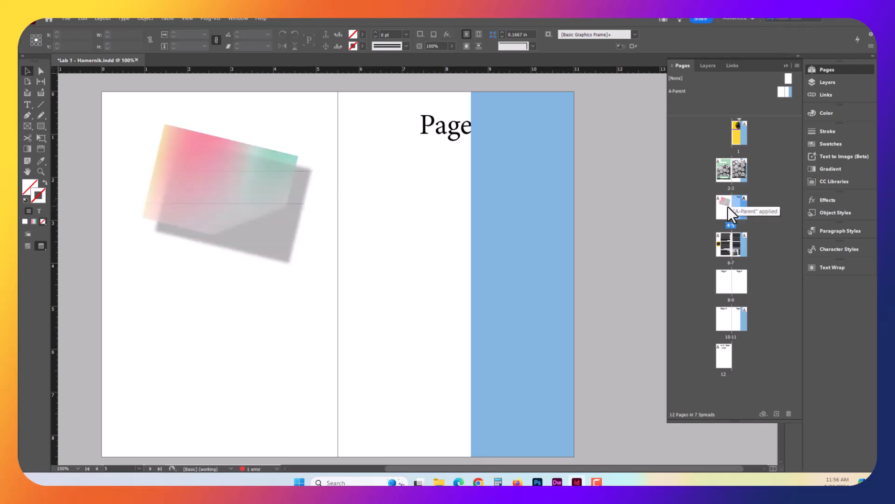
{"action": "left_click", "coordinate": [796, 65]}
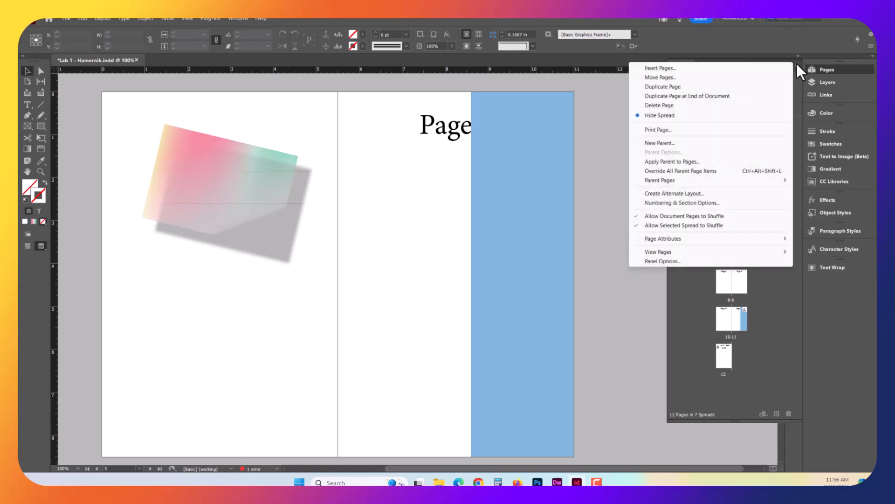
{"action": "left_click", "coordinate": [683, 163]}
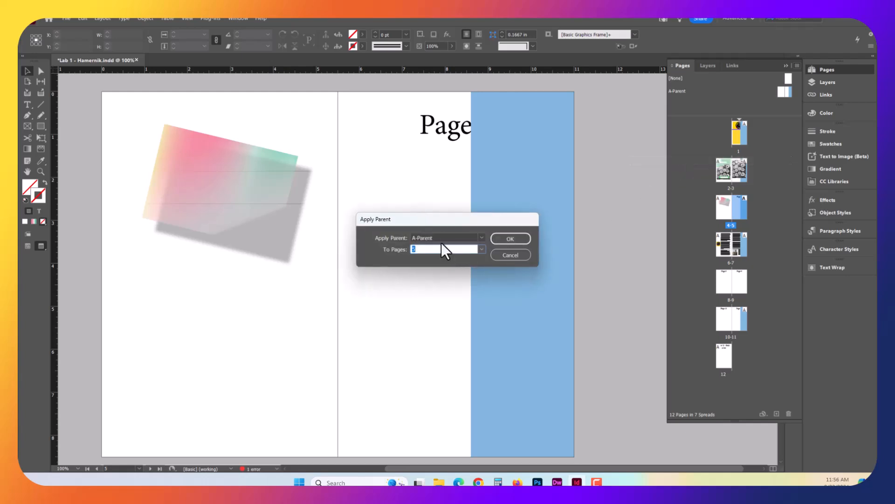
{"action": "left_click", "coordinate": [496, 255]}
{"action": "right_click", "coordinate": [737, 245]}
{"action": "left_click", "coordinate": [757, 208]}
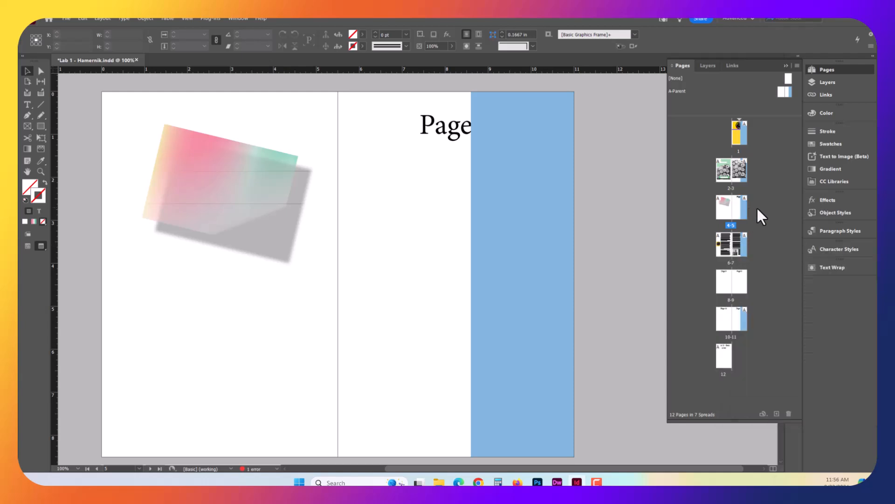
Override all parent page items on page 5
{"action": "right_click", "coordinate": [738, 206]}
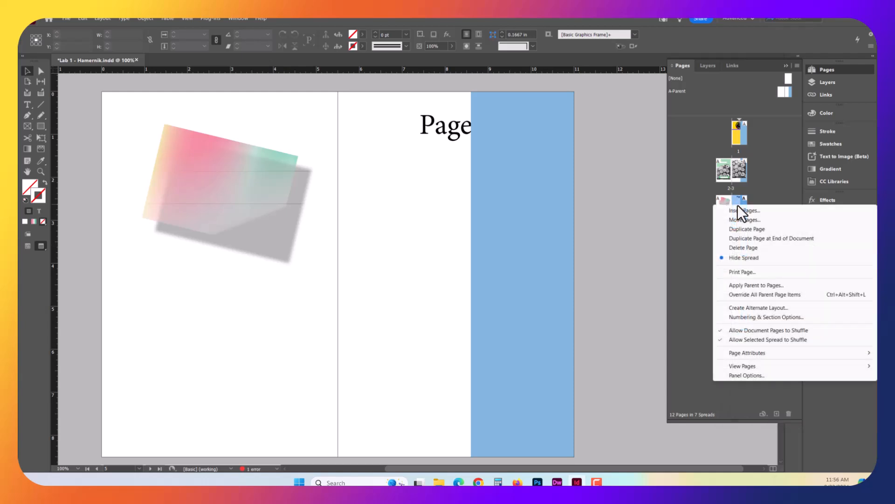
{"action": "left_click", "coordinate": [744, 295]}
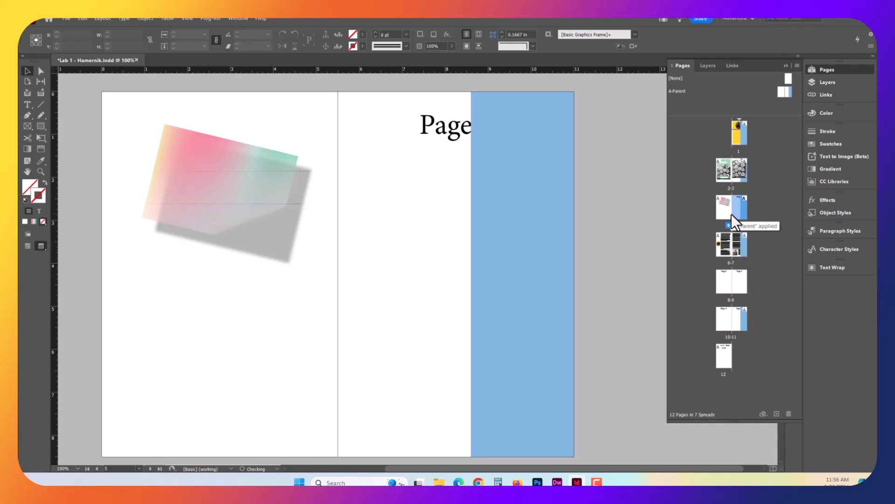
Try moving and deleting the blue rectangle on page 5, and undo both changes
{"action": "left_click", "coordinate": [525, 218]}
{"action": "left_click_drag", "start_coordinate": [526, 219], "coordinate": [486, 254]}
{"action": "key", "text": "Delete"}
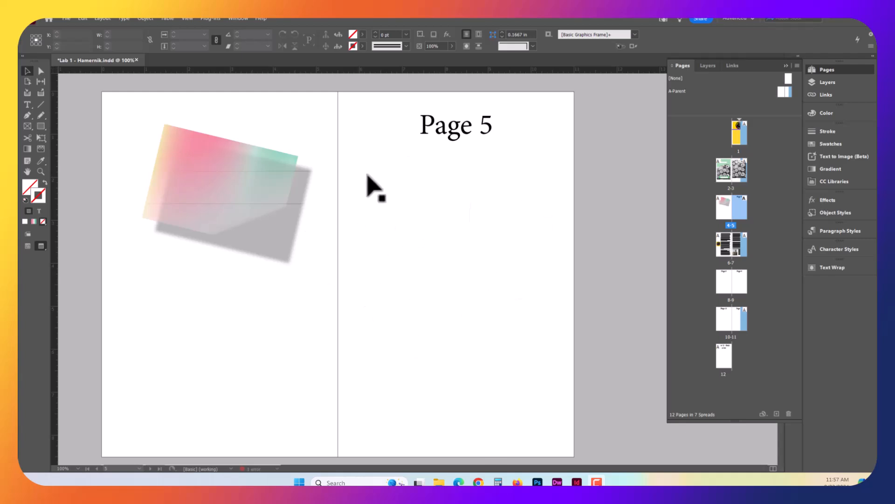
{"action": "left_click", "coordinate": [429, 208]}
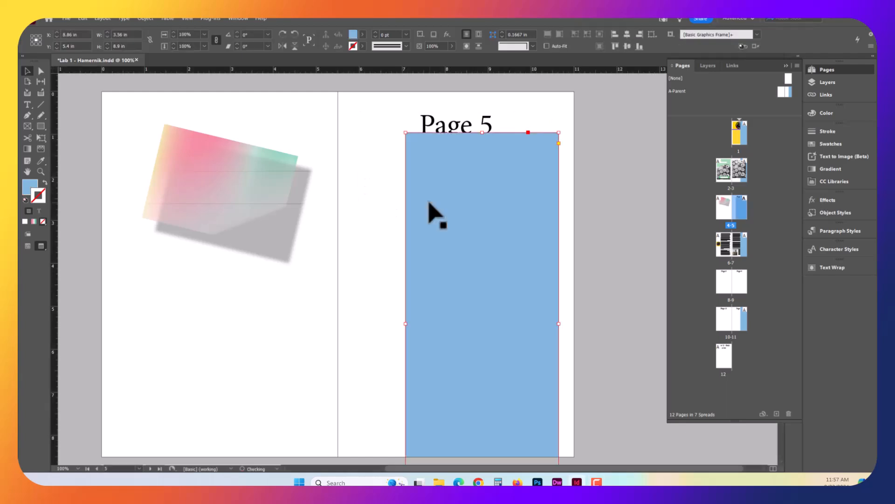
{"action": "key", "text": "ctrl+z"}
{"action": "key", "text": "ctrl+z"}
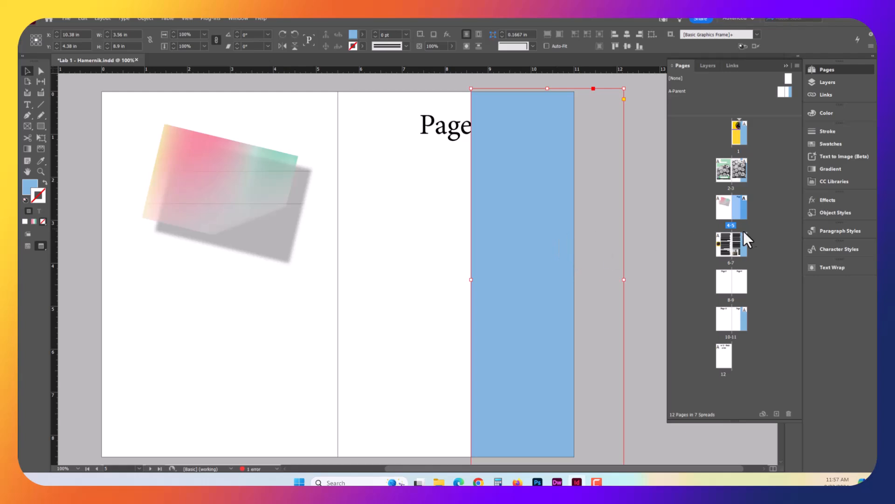
{"action": "left_click", "coordinate": [634, 210]}
Apply the [None] parent to pages 4-5
{"action": "right_click", "coordinate": [738, 201]}
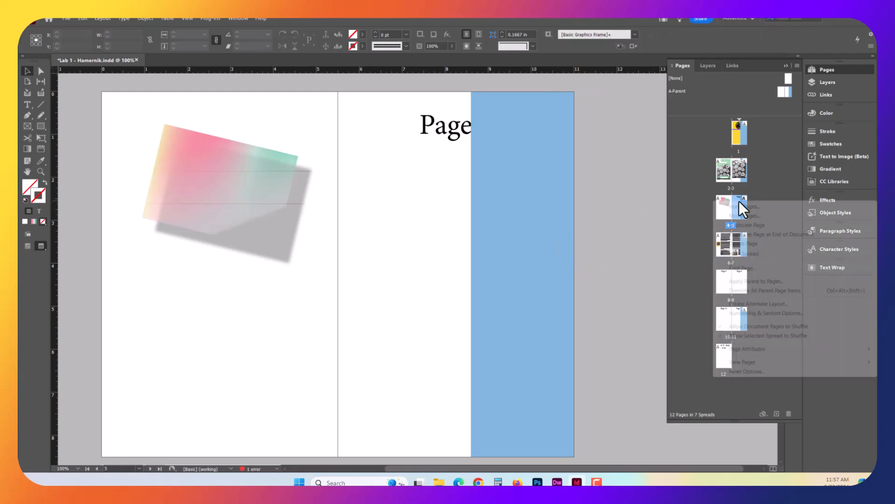
{"action": "left_click", "coordinate": [738, 281]}
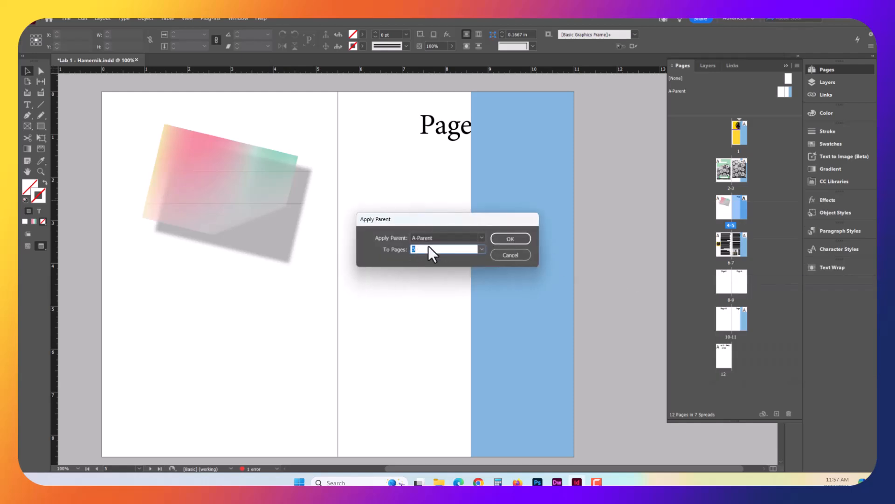
{"action": "left_click", "coordinate": [462, 238]}
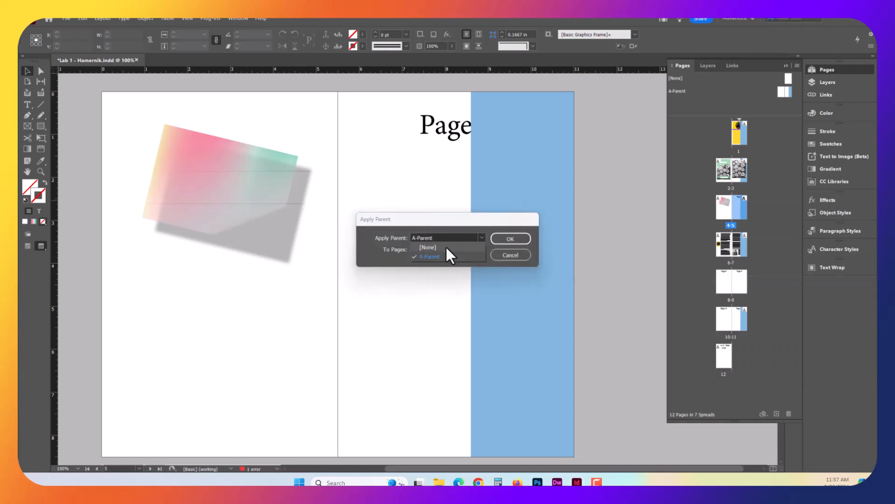
{"action": "left_click", "coordinate": [446, 247]}
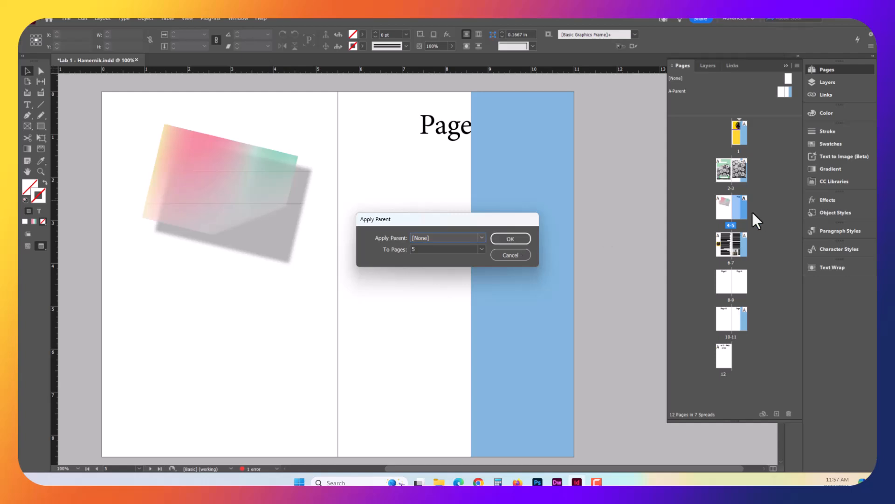
{"action": "left_click", "coordinate": [461, 249]}
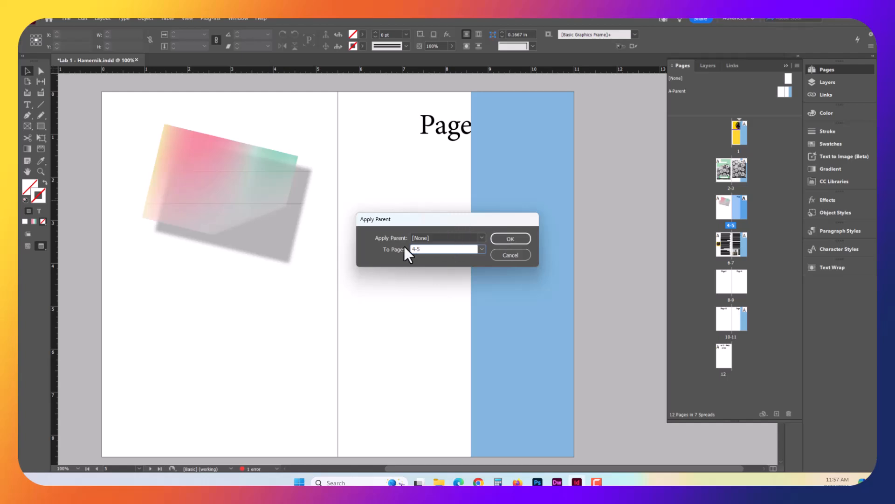
{"action": "left_click", "coordinate": [504, 242]}
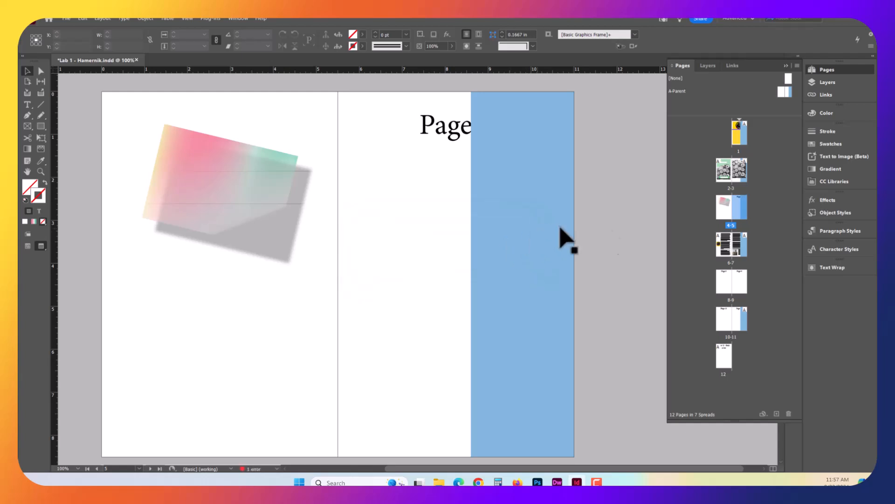
Delete the overridden blue rectangle from page 5
{"action": "left_click", "coordinate": [523, 236]}
{"action": "left_click", "coordinate": [336, 279]}
{"action": "mouse_move", "coordinate": [497, 287]}
{"action": "left_mouse_down"}
{"action": "mouse_move", "coordinate": [552, 287]}
{"action": "mouse_move", "coordinate": [461, 283]}
{"action": "mouse_move", "coordinate": [508, 320]}
{"action": "mouse_move", "coordinate": [478, 294]}
{"action": "mouse_move", "coordinate": [508, 283]}
{"action": "left_mouse_up"}
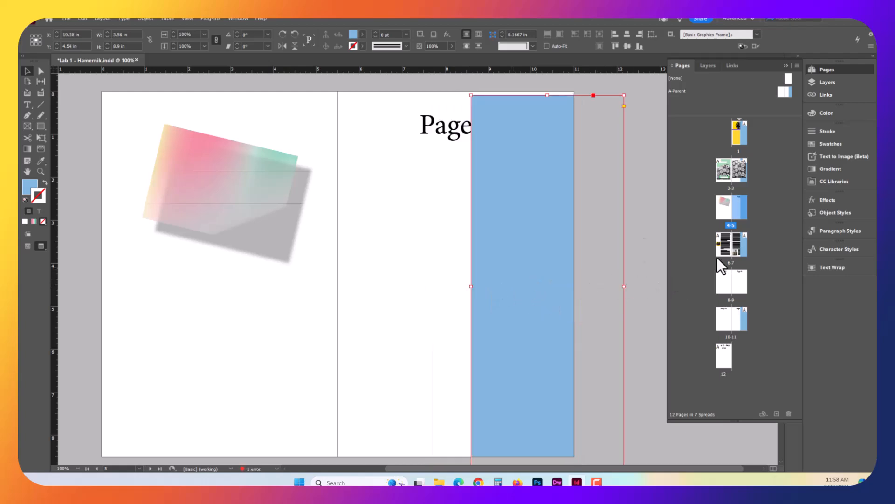
{"action": "key", "text": "Delete"}
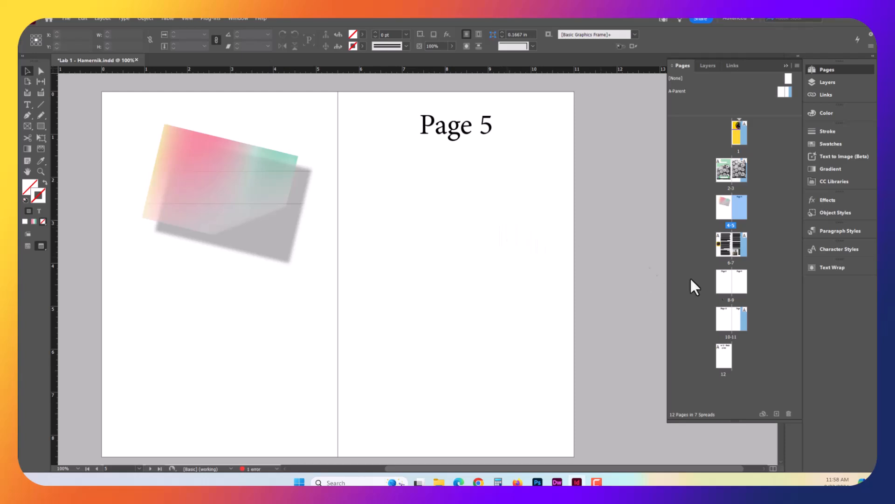
Open page 11 and check whether its blue rectangle can be selected
{"action": "double_click", "coordinate": [737, 318]}
{"action": "left_click", "coordinate": [496, 268]}
{"action": "left_click", "coordinate": [505, 334]}
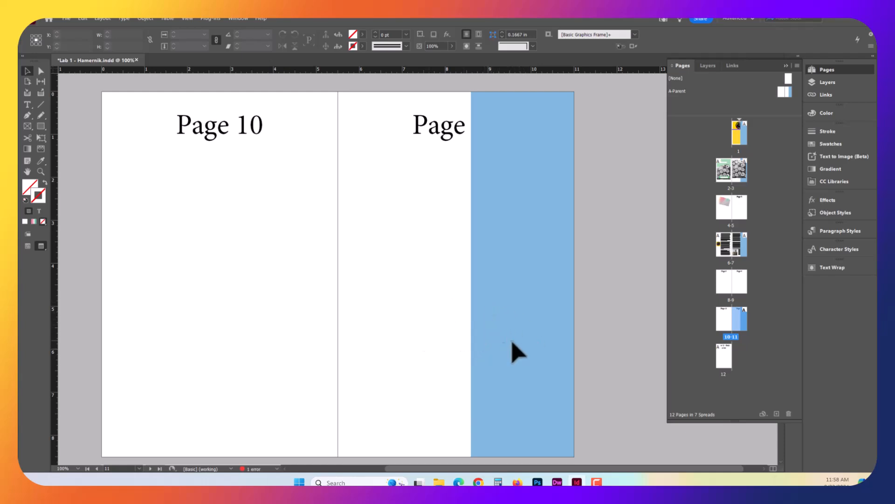
Apply the [None] parent to pages 10-11
{"action": "right_click", "coordinate": [741, 328]}
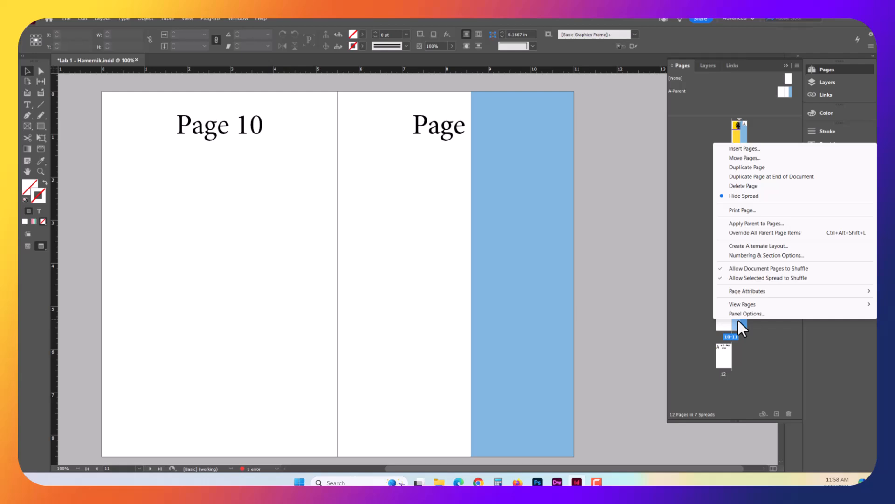
{"action": "left_click", "coordinate": [745, 223]}
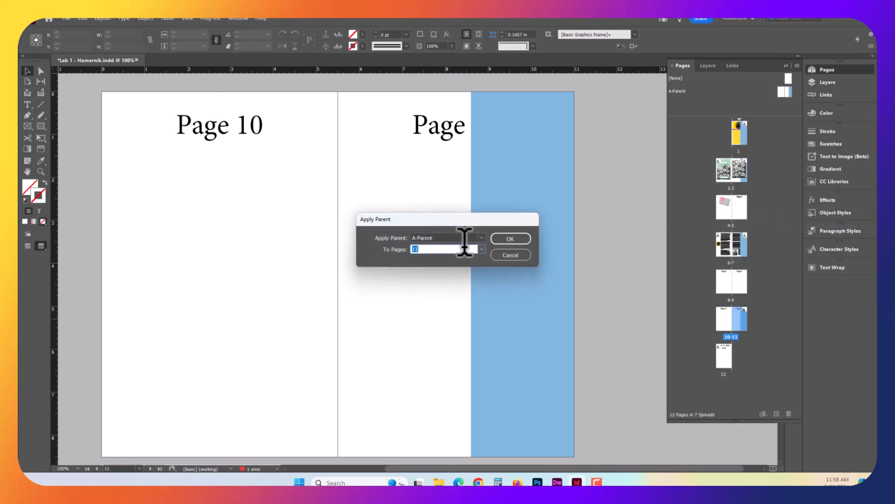
{"action": "key", "text": "Home"}
{"action": "type", "text": "10-"}
{"action": "left_click", "coordinate": [475, 237]}
{"action": "left_click", "coordinate": [429, 246]}
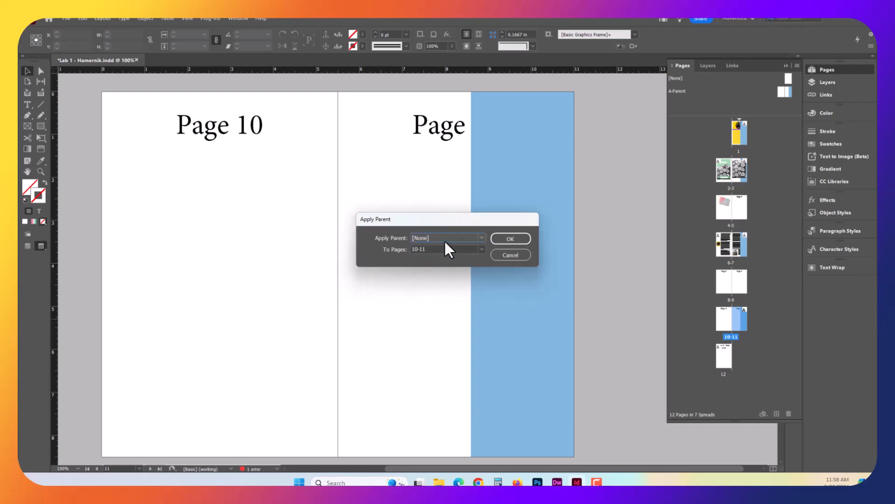
{"action": "left_click", "coordinate": [510, 238]}
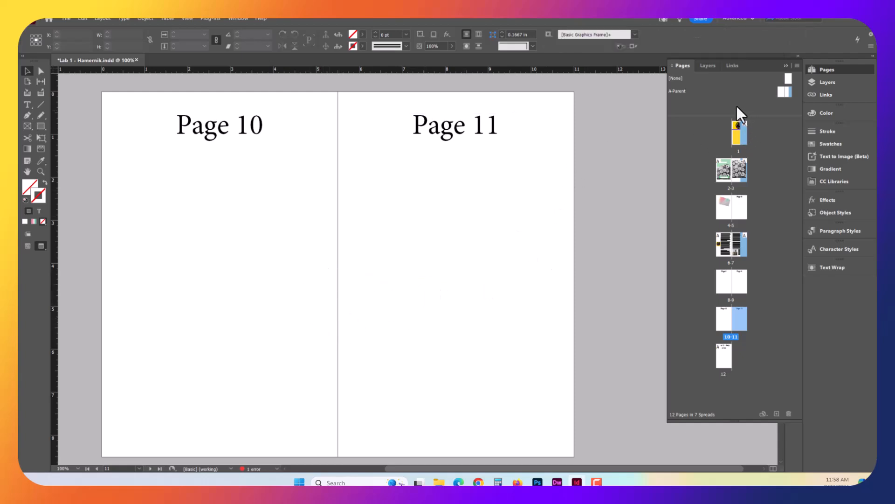
Create a two-page parent spread with prefix B and the name "alternate", based on no other parent
{"action": "left_click", "coordinate": [761, 90]}
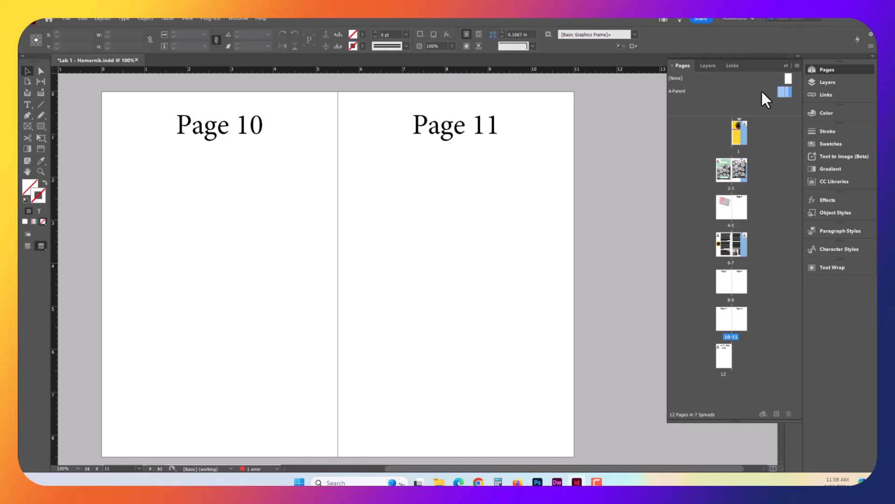
{"action": "right_click", "coordinate": [688, 89]}
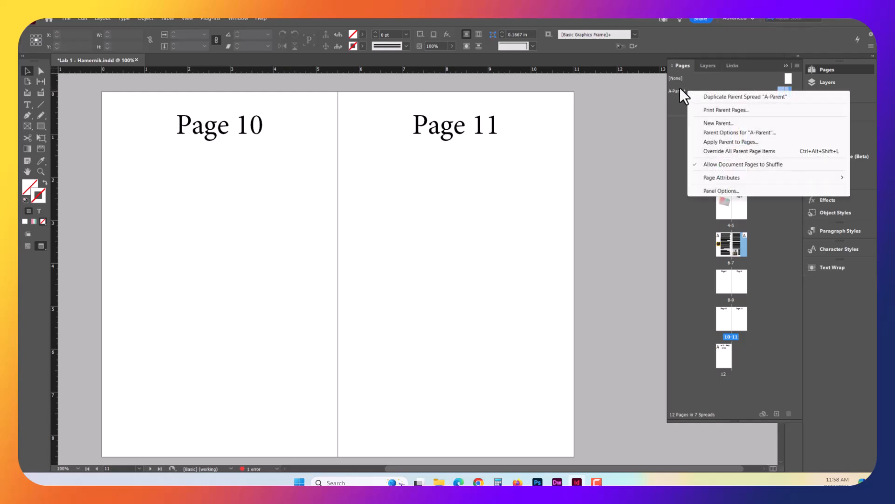
{"action": "left_click", "coordinate": [716, 122]}
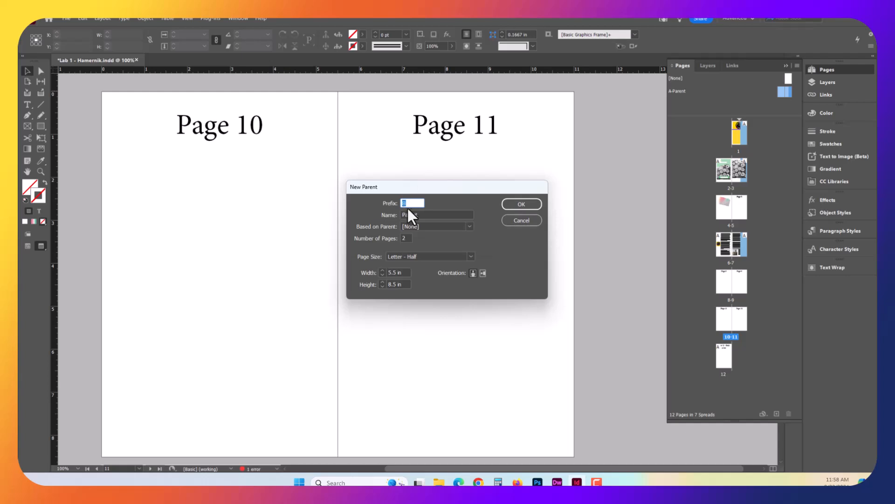
{"action": "key", "text": "Tab"}
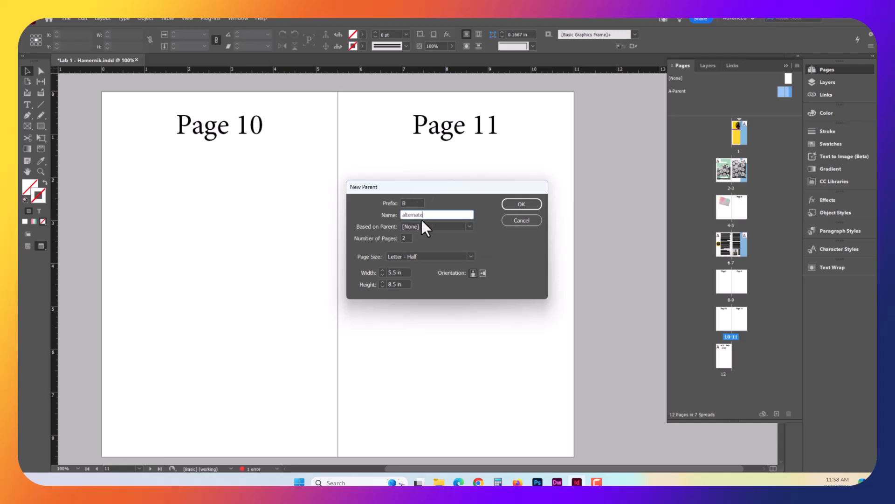
{"action": "left_click", "coordinate": [407, 238]}
{"action": "left_click", "coordinate": [511, 203]}
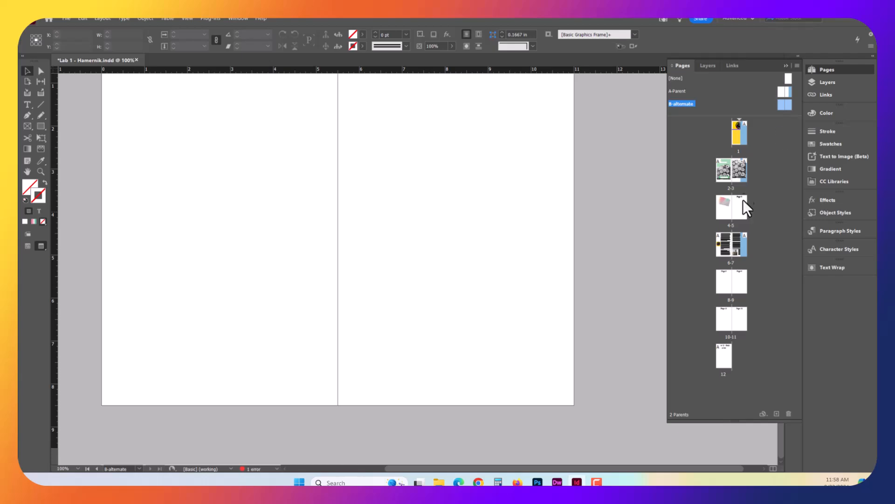
Open page 1 and check which objects can be selected in the area covered by the blue parent rectangle
{"action": "double_click", "coordinate": [746, 141]}
{"action": "left_click", "coordinate": [515, 244]}
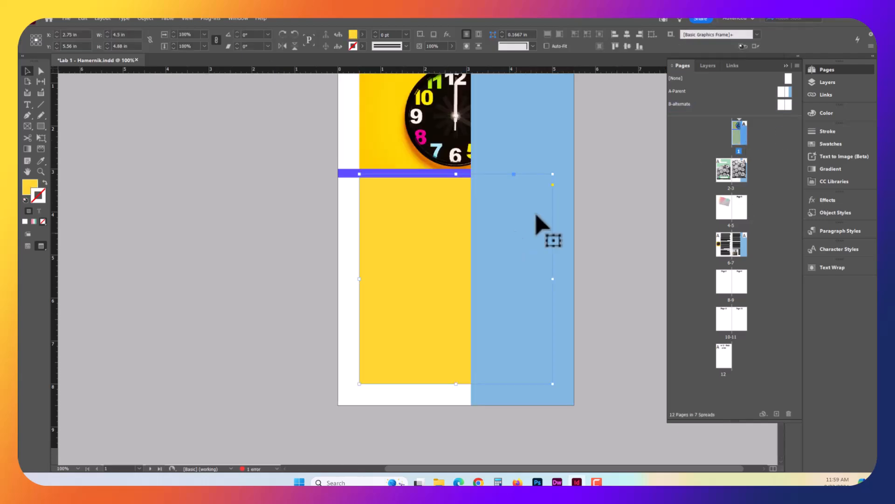
{"action": "left_click", "coordinate": [547, 164]}
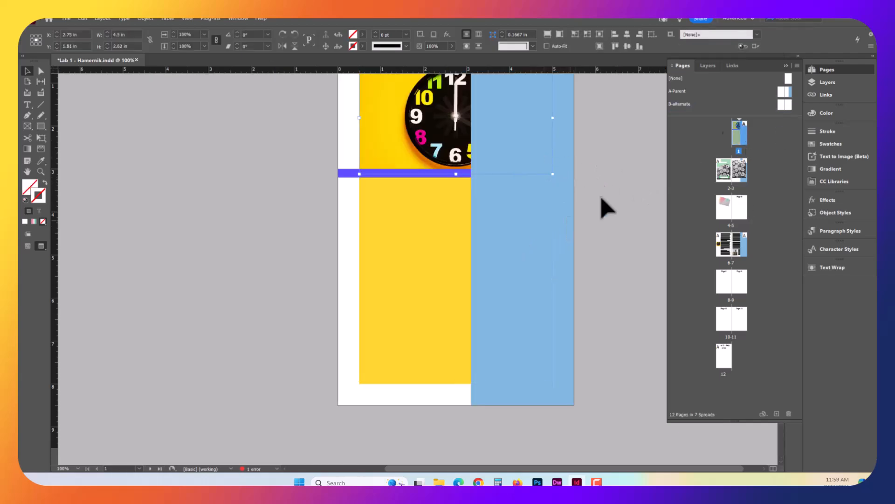
On B-alternate, draw a rectangle about 11.24 by 1.38 in across the bottom of both pages and fill it light orange
{"action": "double_click", "coordinate": [785, 104]}
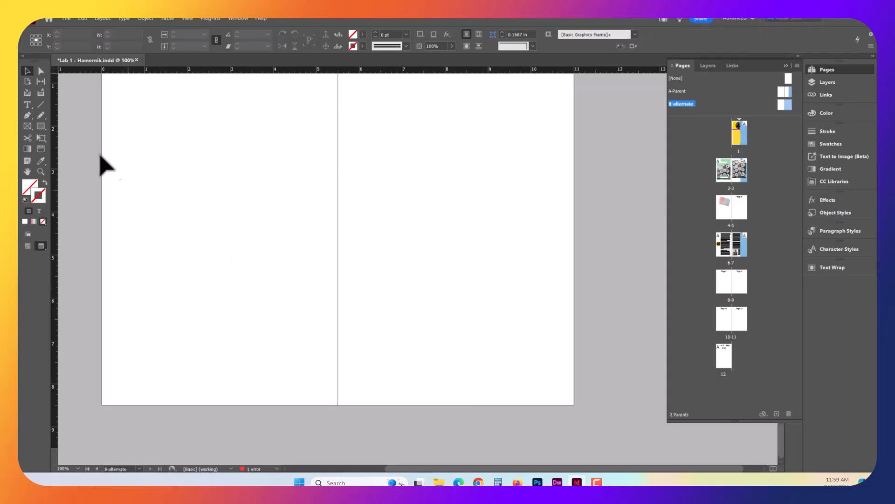
{"action": "left_click", "coordinate": [40, 125]}
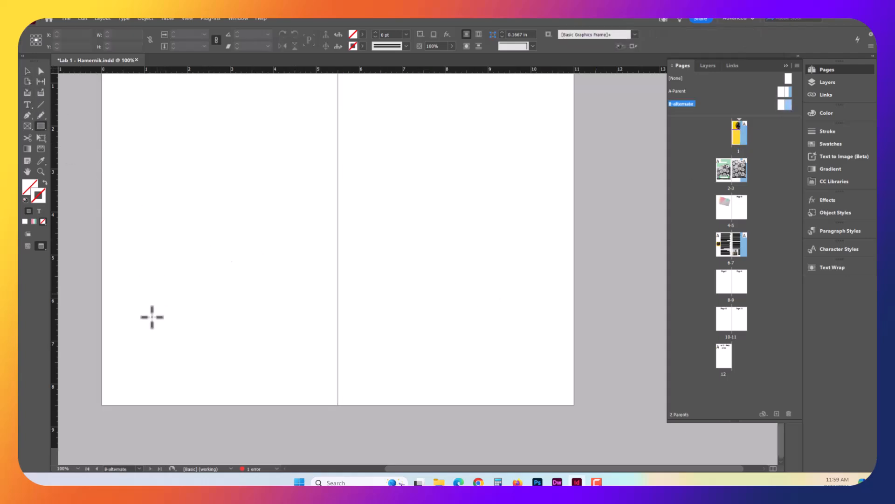
{"action": "left_click_drag", "start_coordinate": [94, 353], "coordinate": [577, 412]}
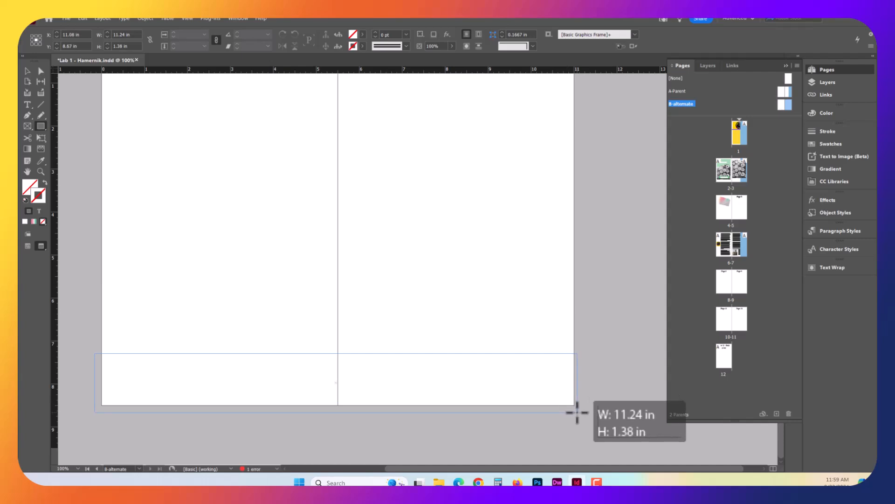
{"action": "double_click", "coordinate": [30, 188]}
{"action": "left_click", "coordinate": [562, 212]}
{"action": "left_click", "coordinate": [715, 164]}
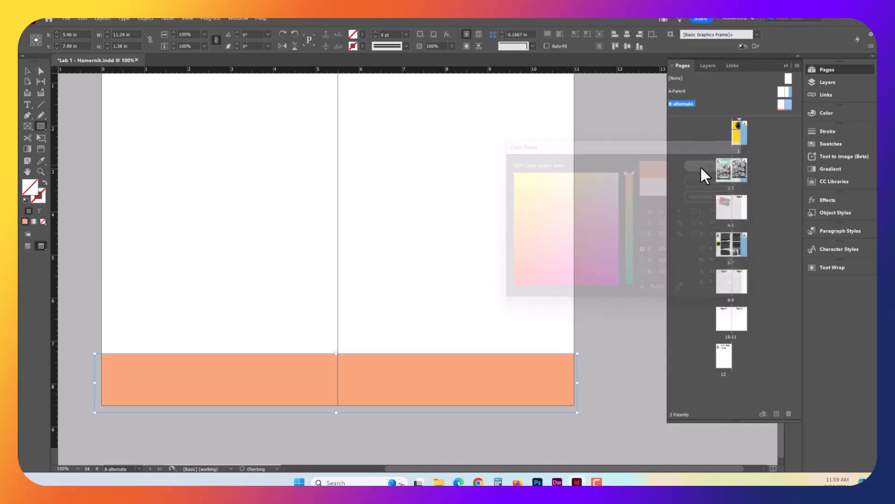
{"action": "left_click", "coordinate": [26, 72]}
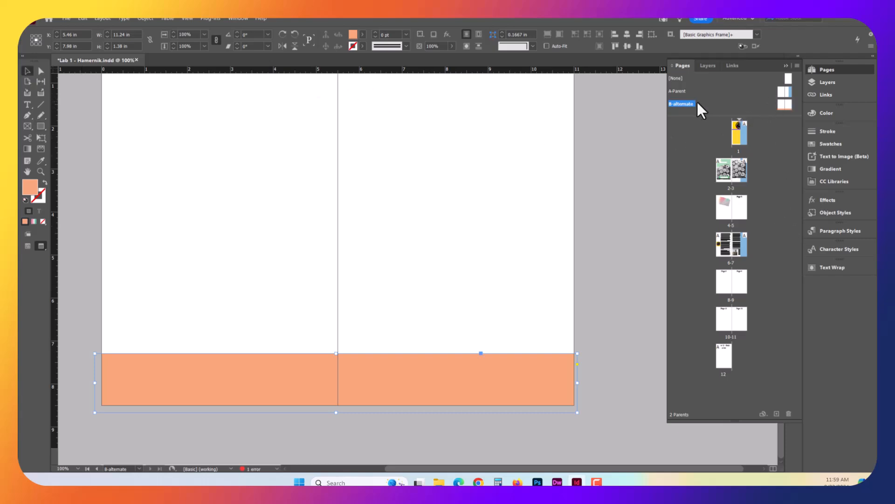
Apply the B-alternate parent to pages 8-9
{"action": "left_click", "coordinate": [744, 282]}
{"action": "double_click", "coordinate": [728, 282]}
{"action": "right_click", "coordinate": [728, 282]}
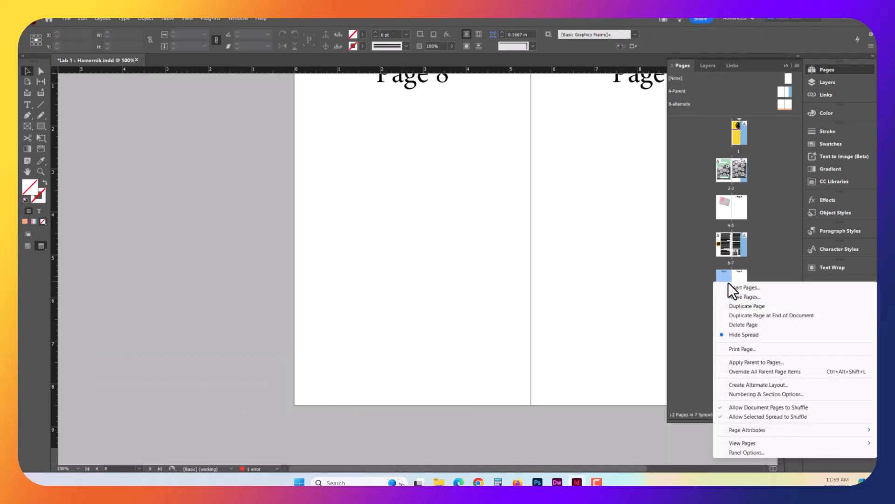
{"action": "left_click", "coordinate": [748, 361]}
{"action": "left_click", "coordinate": [474, 238]}
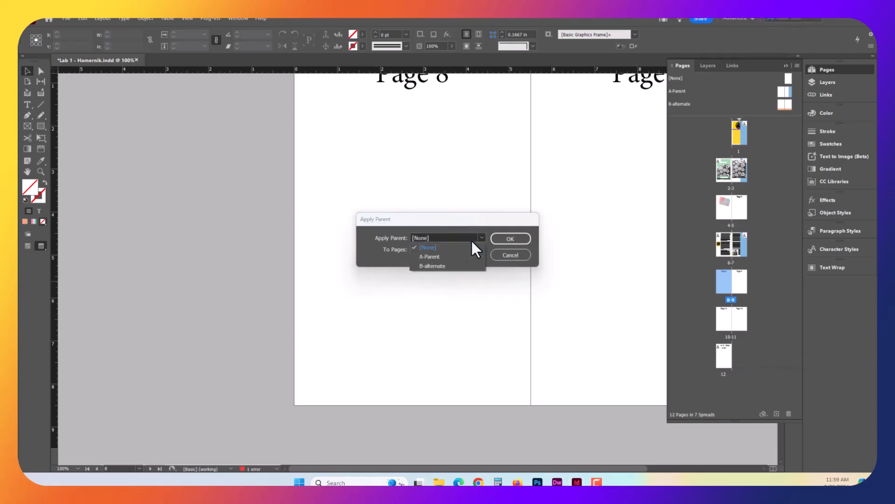
{"action": "left_click", "coordinate": [426, 265]}
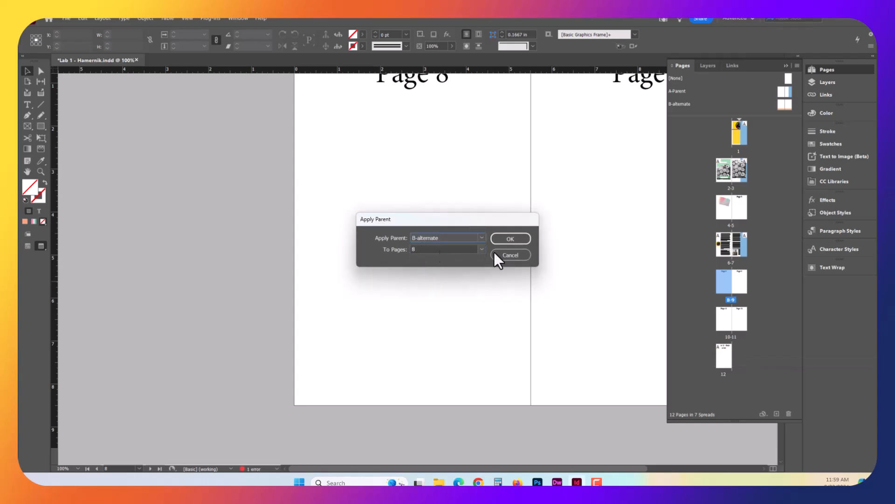
{"action": "left_click", "coordinate": [439, 249]}
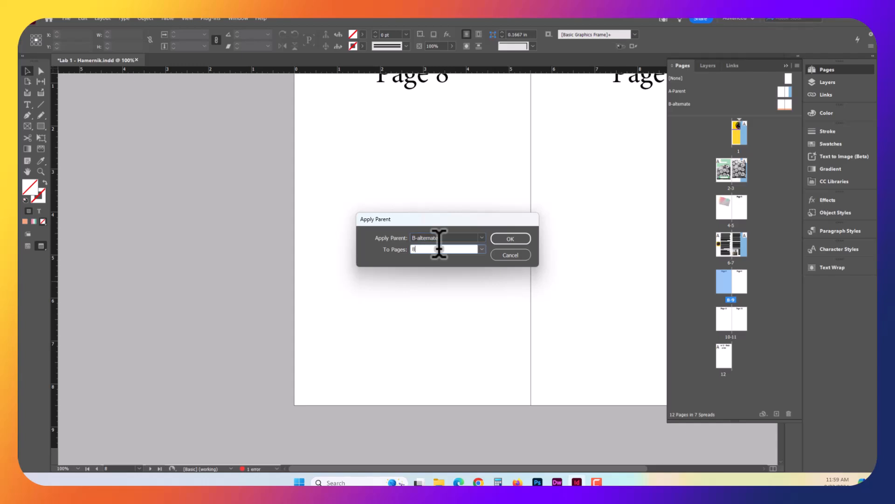
{"action": "type", "text": "-9"}
{"action": "key", "text": "Return"}
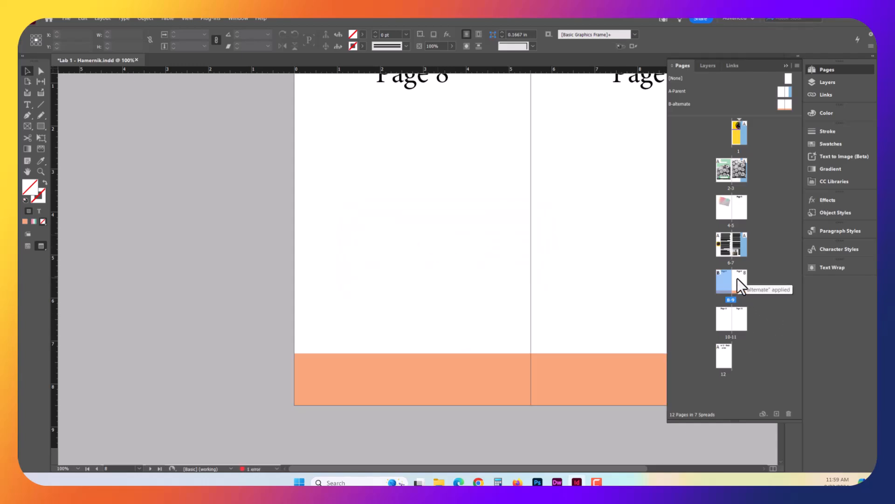
Create another parent with 1 page, keeping the default prefix, name and page size
{"action": "left_click", "coordinate": [788, 78]}
{"action": "right_click", "coordinate": [733, 88]}
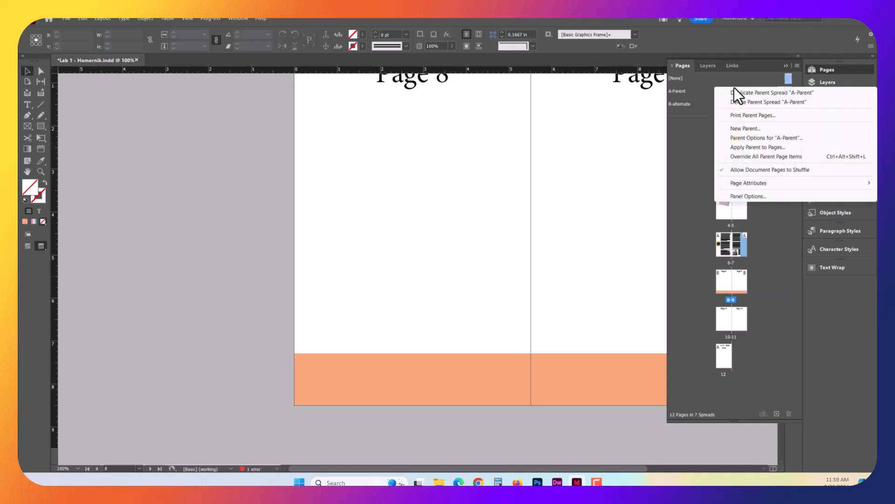
{"action": "left_click", "coordinate": [742, 128]}
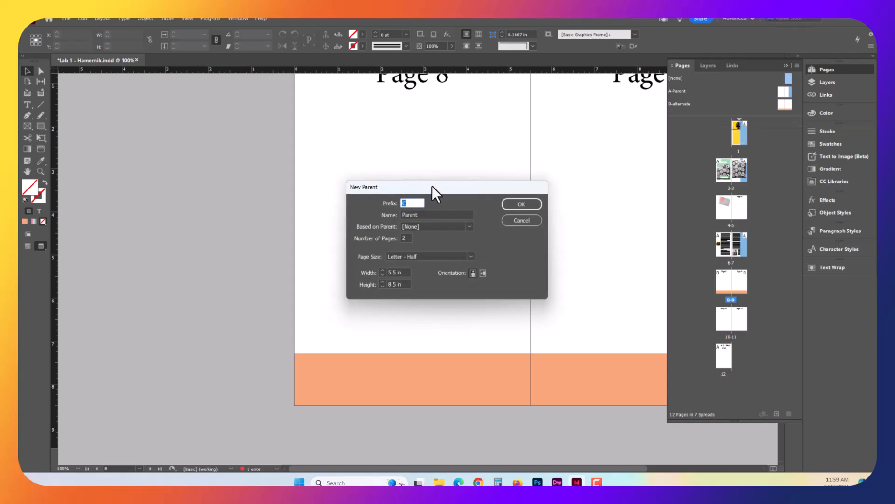
{"action": "double_click", "coordinate": [406, 238]}
{"action": "type", "text": "1"}
{"action": "left_click", "coordinate": [519, 203]}
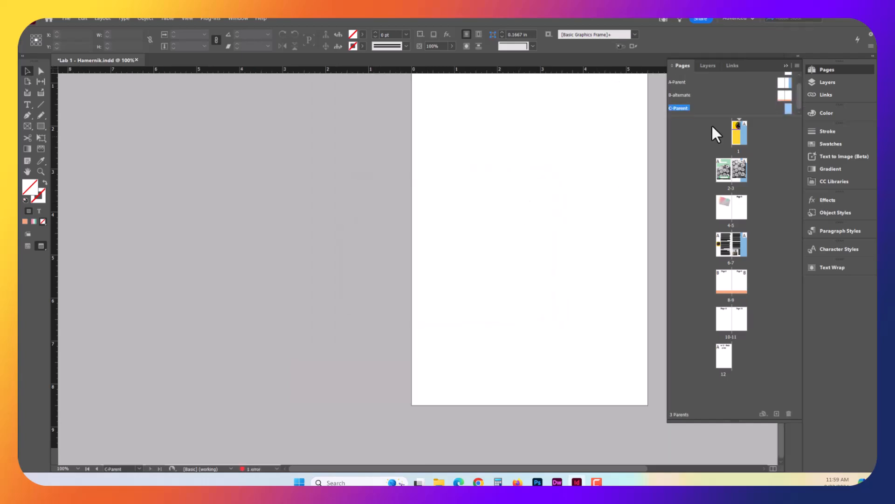
Draw a full-height rectangle about 1.08 by 8.7 in along the left edge of C-Parent and fill it with the same light orange
{"action": "left_click", "coordinate": [40, 126]}
{"action": "left_click_drag", "start_coordinate": [412, 134], "coordinate": [340, 172]}
{"action": "left_click_drag", "start_coordinate": [276, 79], "coordinate": [323, 451]}
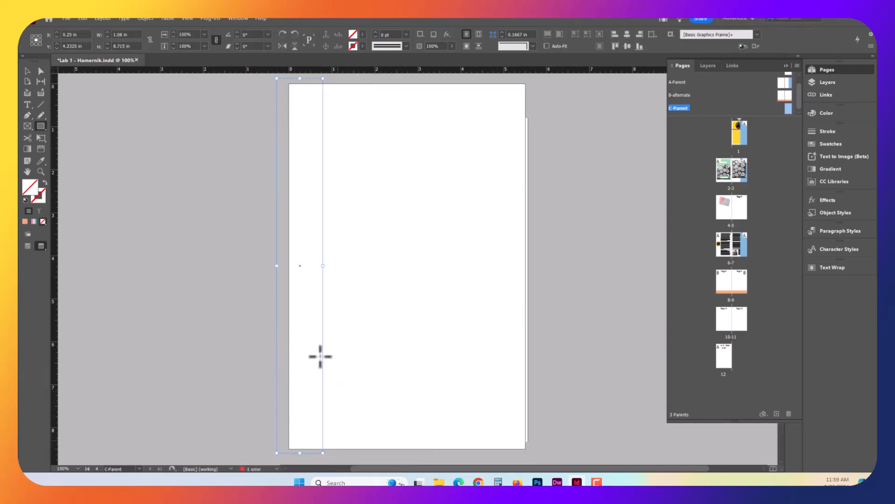
{"action": "left_click", "coordinate": [26, 222]}
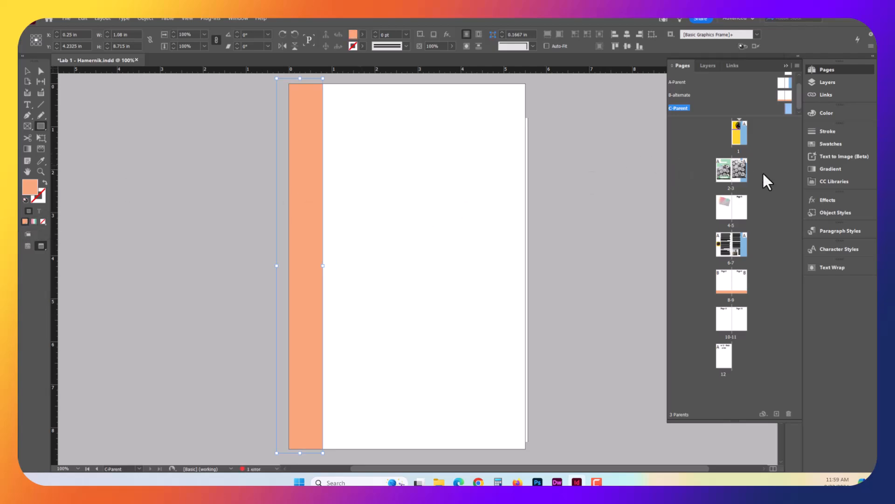
Apply the C-Parent parent to page 1
{"action": "double_click", "coordinate": [741, 129]}
{"action": "right_click", "coordinate": [743, 136]}
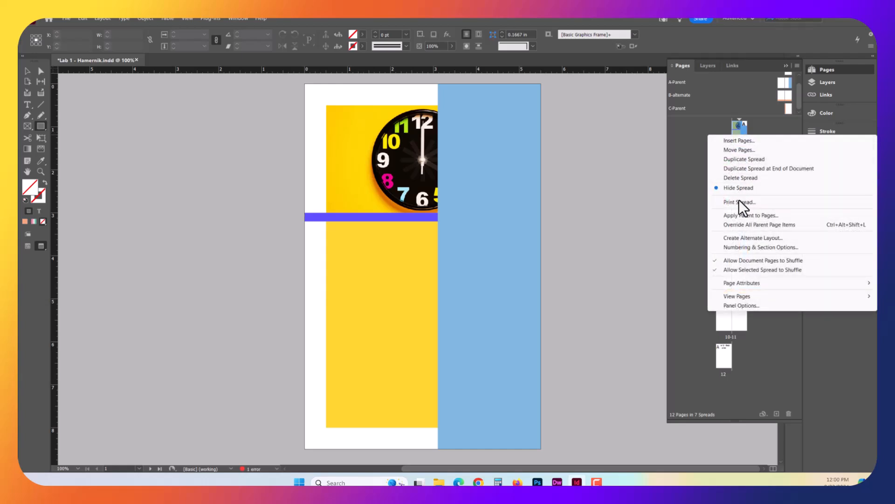
{"action": "left_click", "coordinate": [740, 215]}
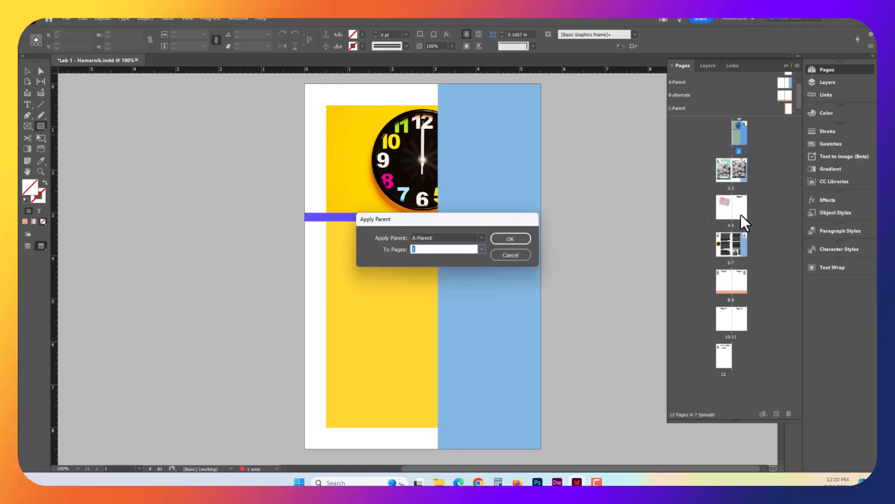
{"action": "left_click", "coordinate": [479, 237]}
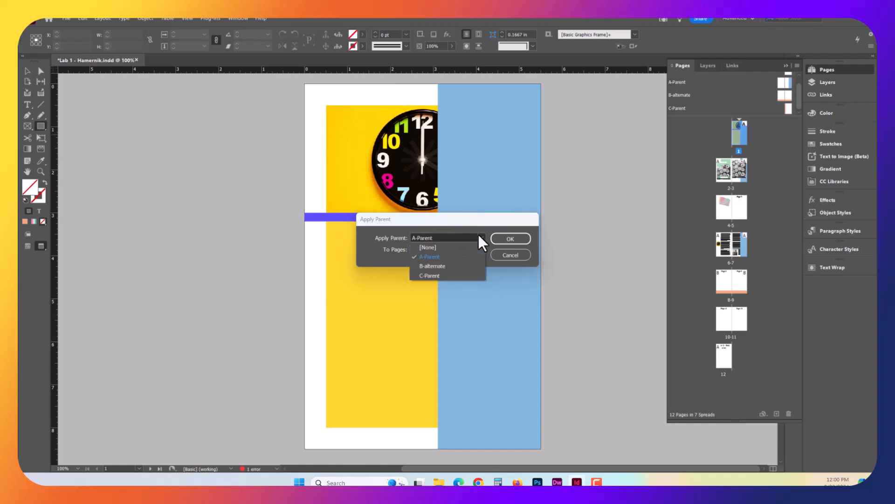
{"action": "left_click", "coordinate": [455, 275]}
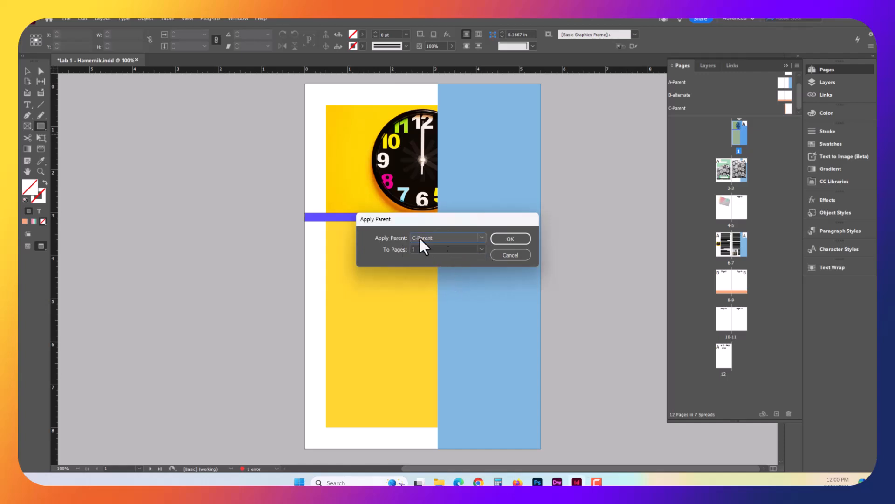
{"action": "left_click", "coordinate": [510, 238]}
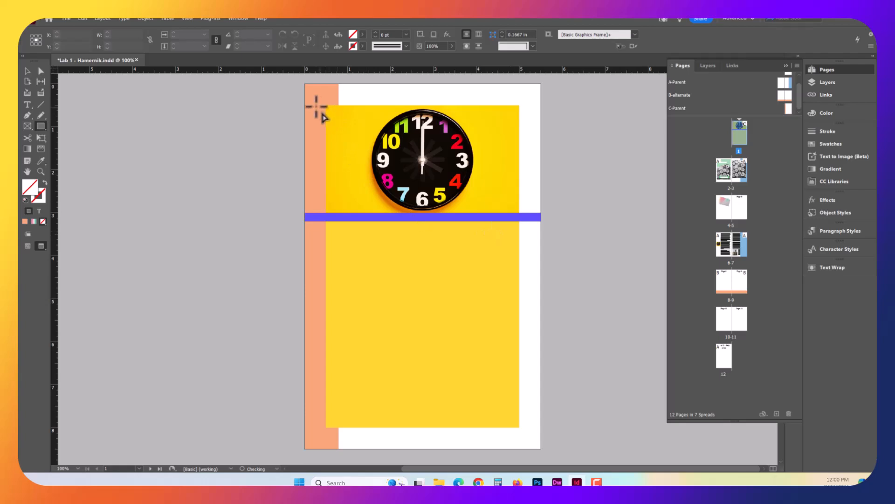